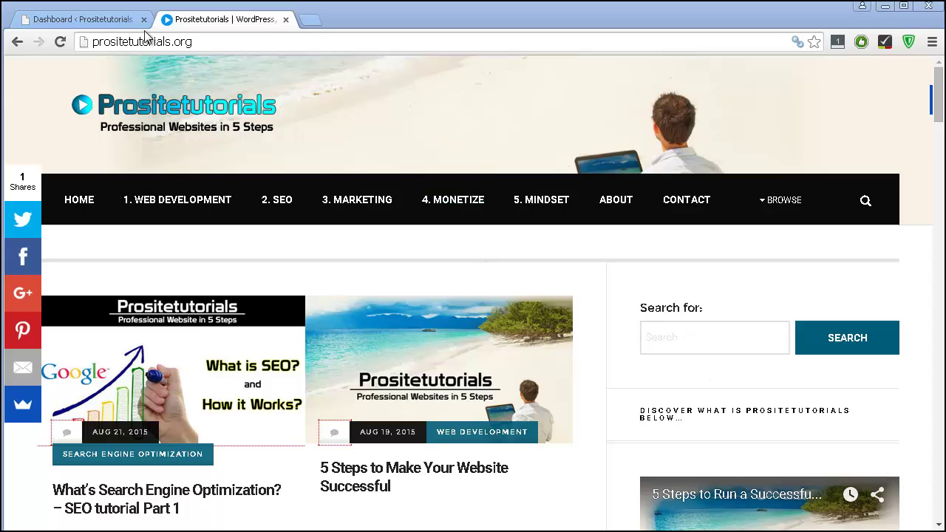
- From the dashboard's Plugins > Add New page, enter 'ewww image optimizer' as the plugin search
left_click(111, 19)
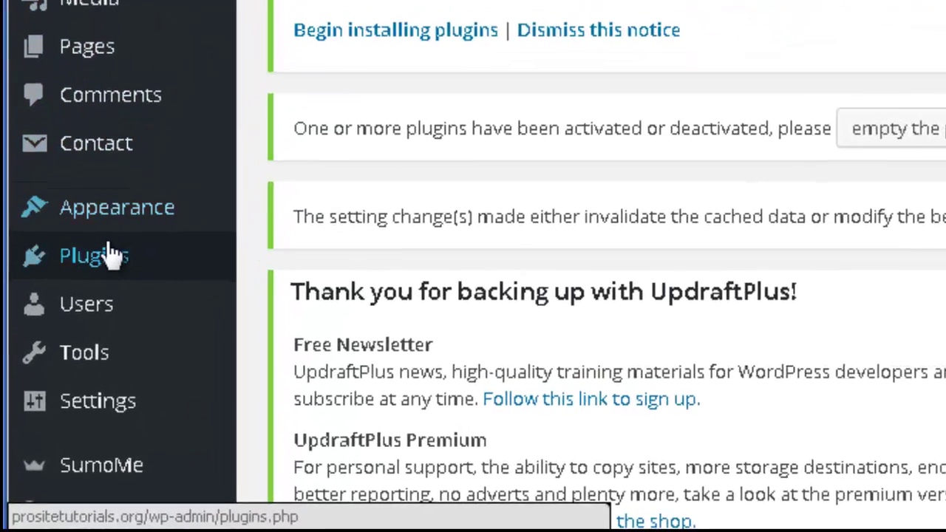
mouse_move(111, 255)
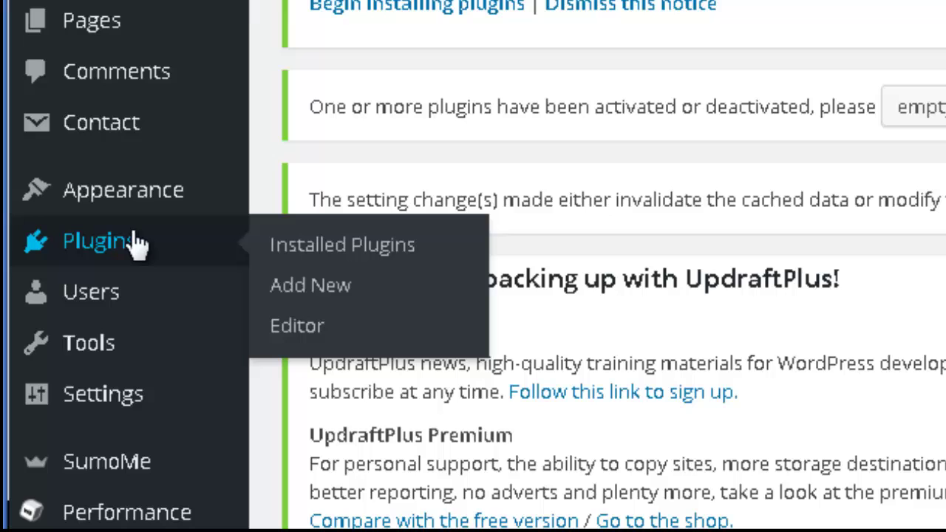
left_click(332, 283)
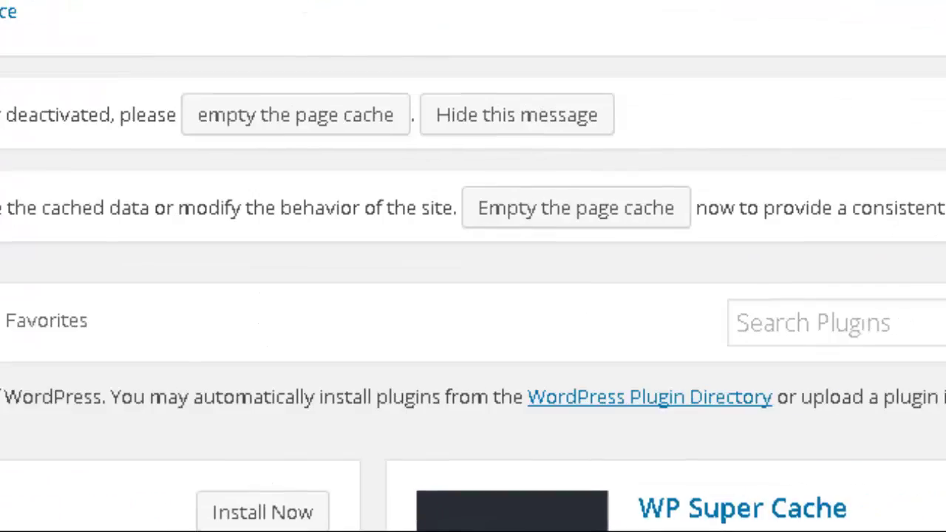
left_click(571, 325)
type("ewww image optimizer")
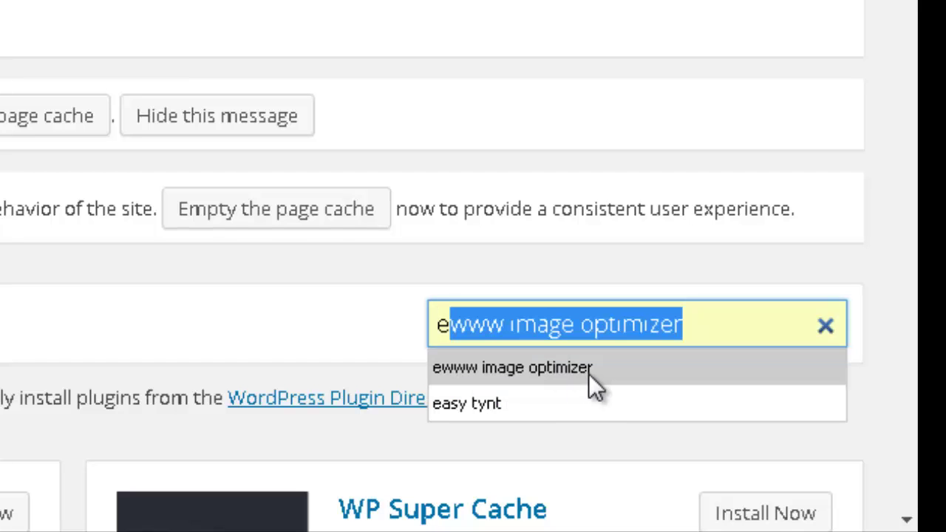
left_click(589, 374)
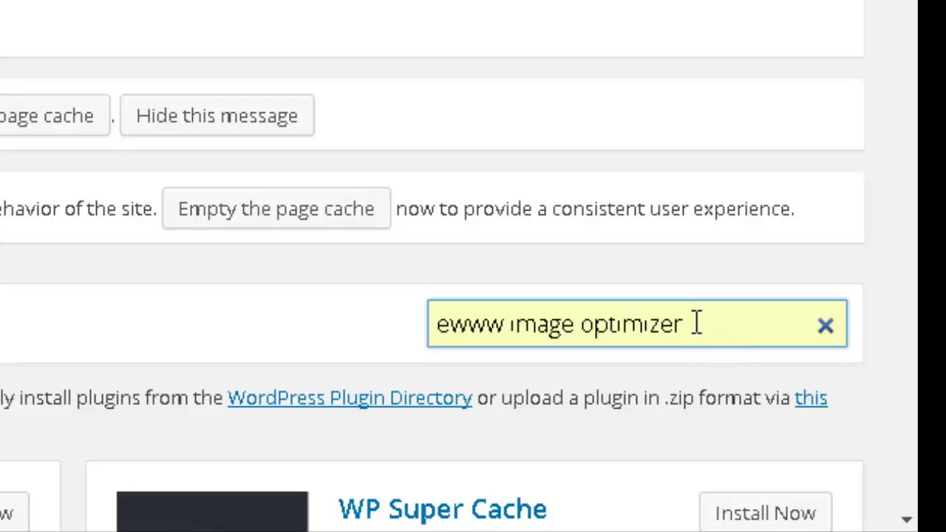
- Run the search and install EWWW Image Optimizer 2.5.1 from the results
key("Return")
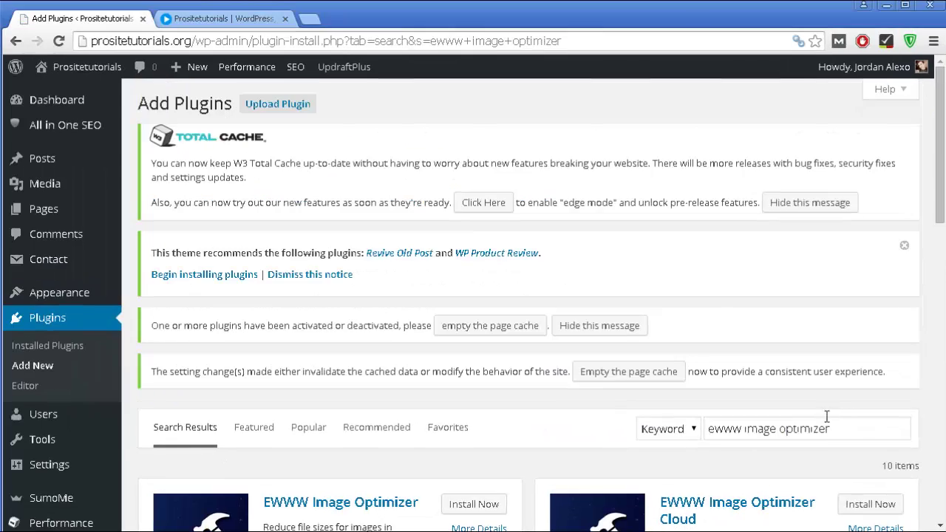
scroll(822, 403, "down", 1)
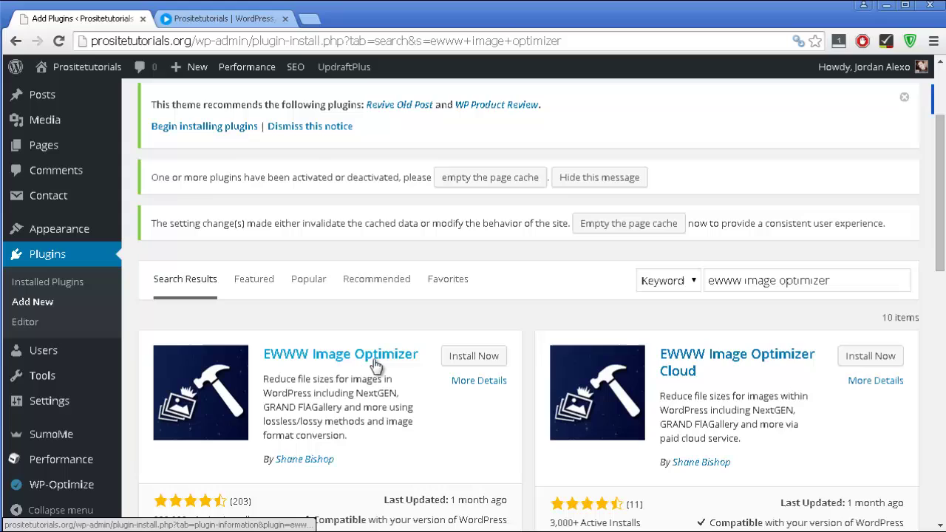
left_click(486, 364)
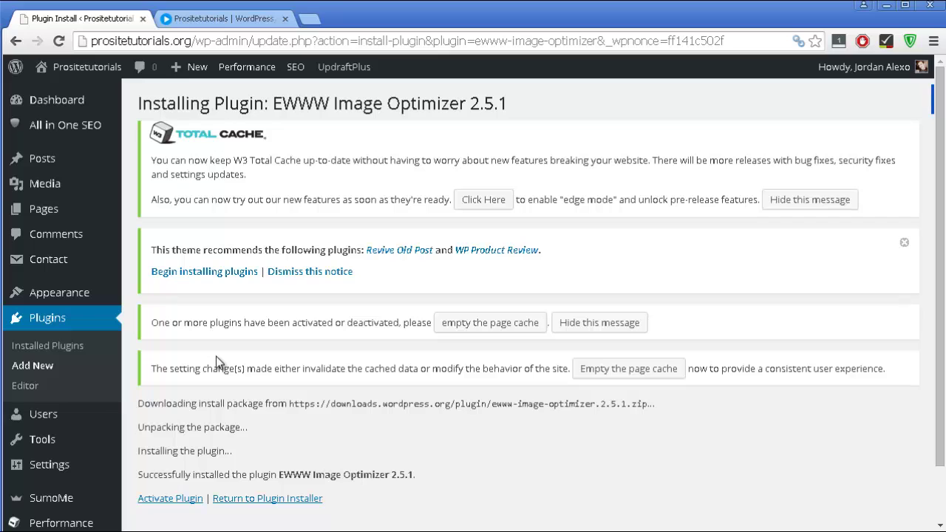
scroll(194, 369, "down", 1)
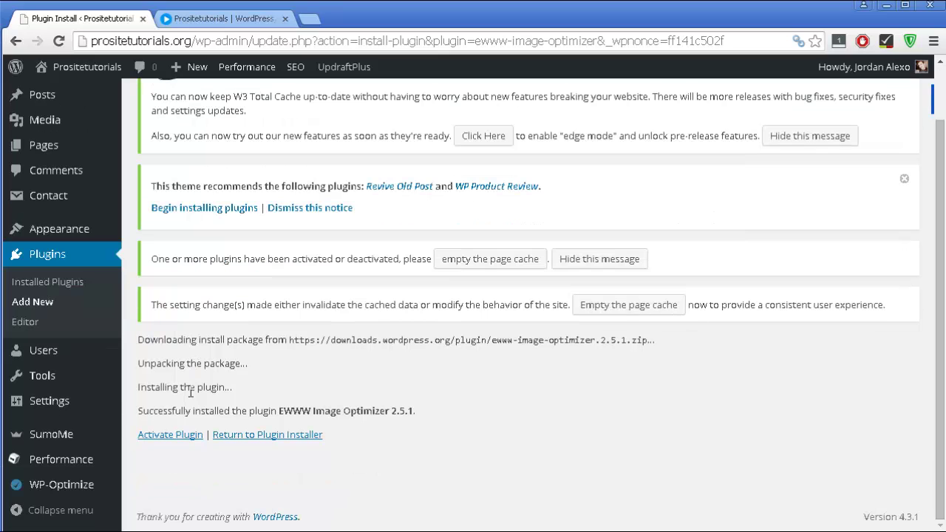
- Activate EWWW Image Optimizer, then open its Settings link in the Installed Plugins list
left_click(183, 441)
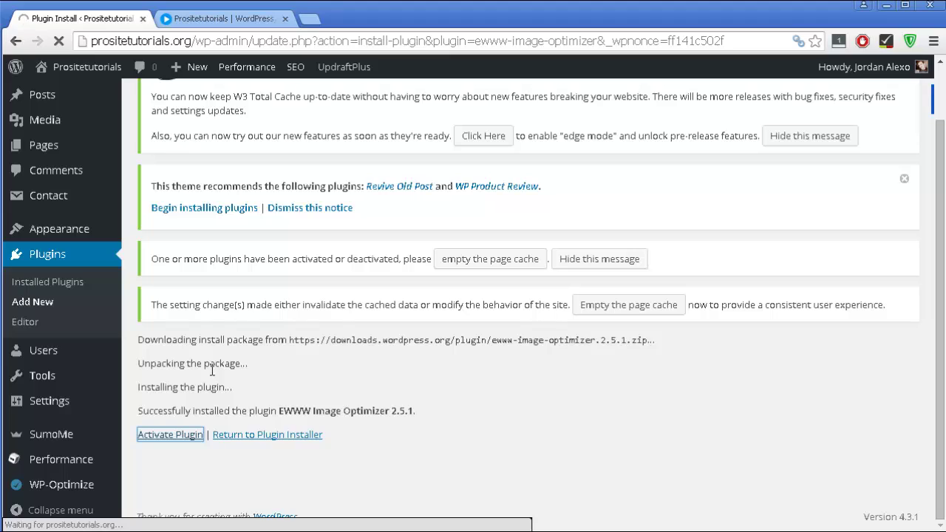
scroll(212, 366, "down", 3)
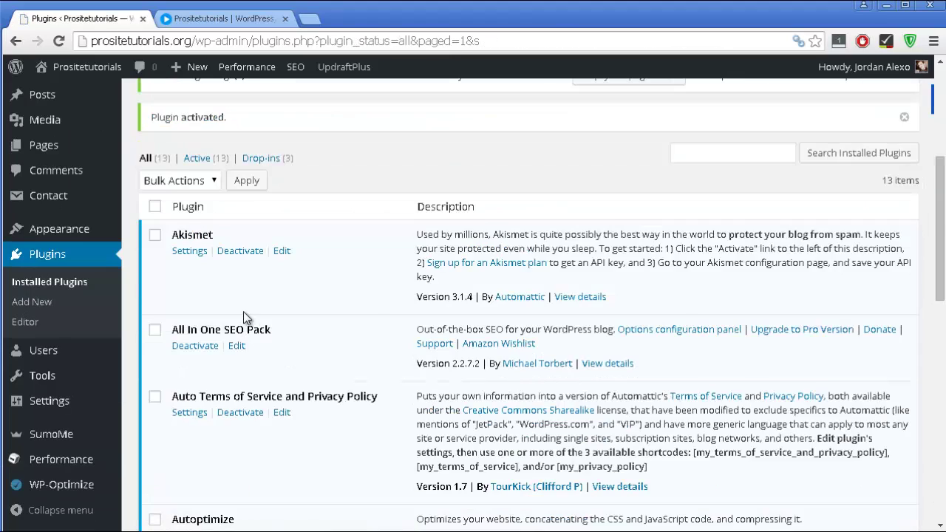
scroll(243, 312, "down", 9)
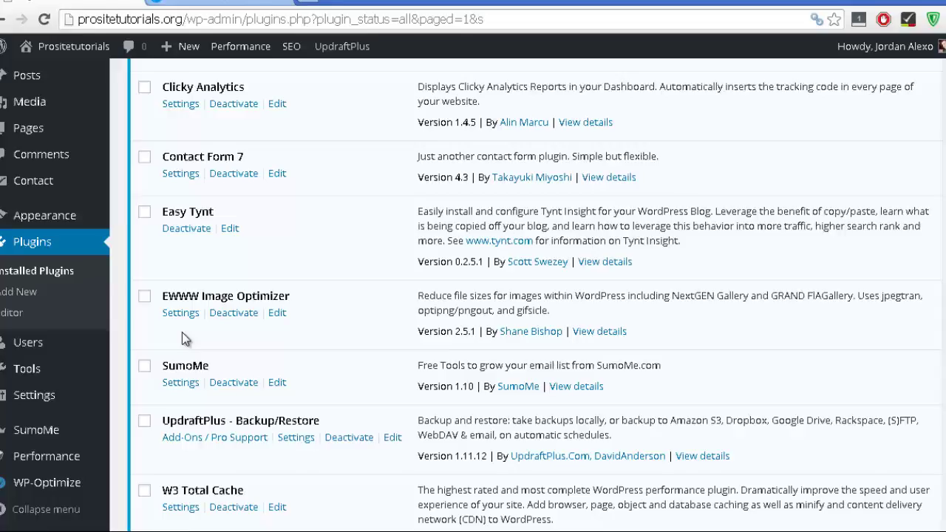
left_click(185, 316)
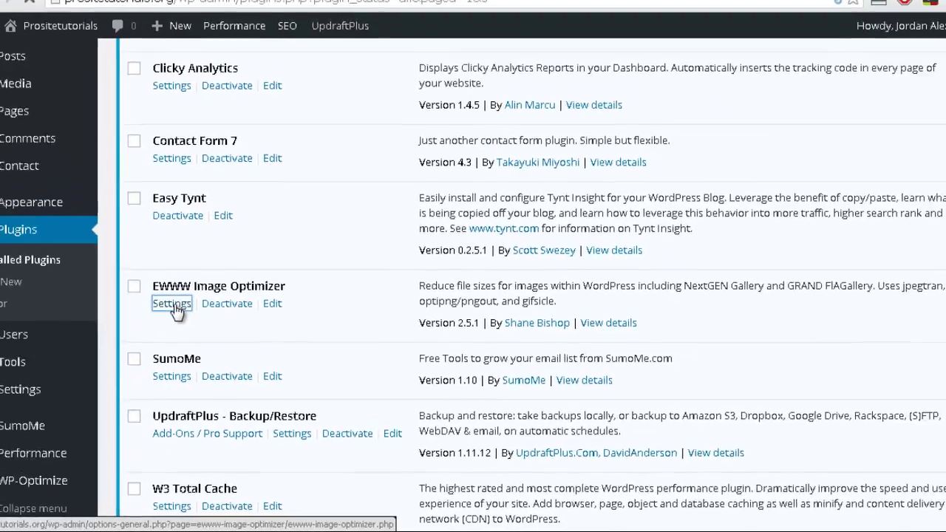
- On Basic Settings, toggle Lossy JPG optimization off and back on, leaving Lossy PNG checked
scroll(195, 329, "down", 3)
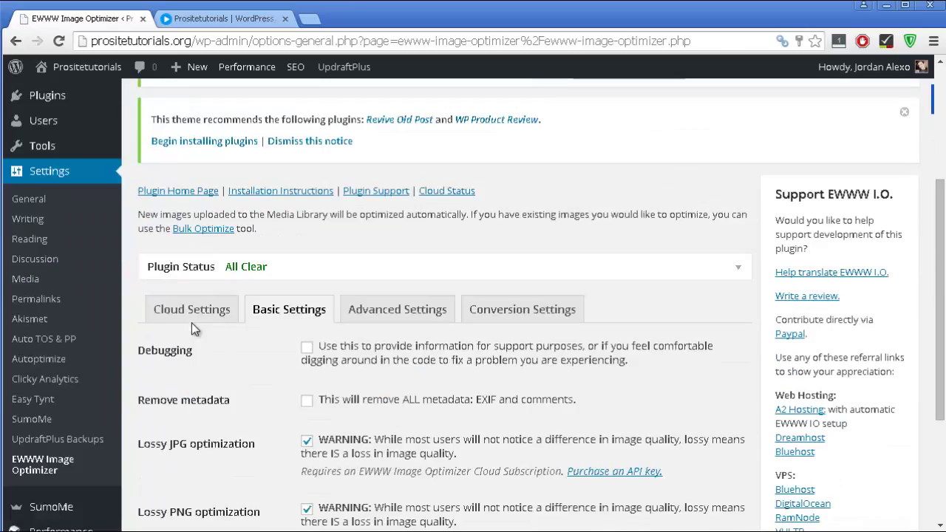
scroll(200, 296, "down", 1)
scroll(207, 237, "down", 1)
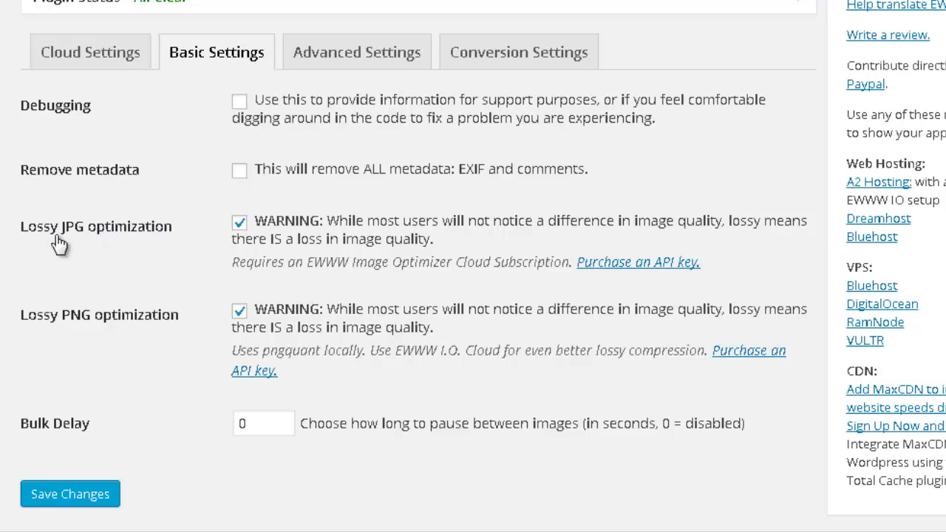
scroll(70, 240, "down", 1)
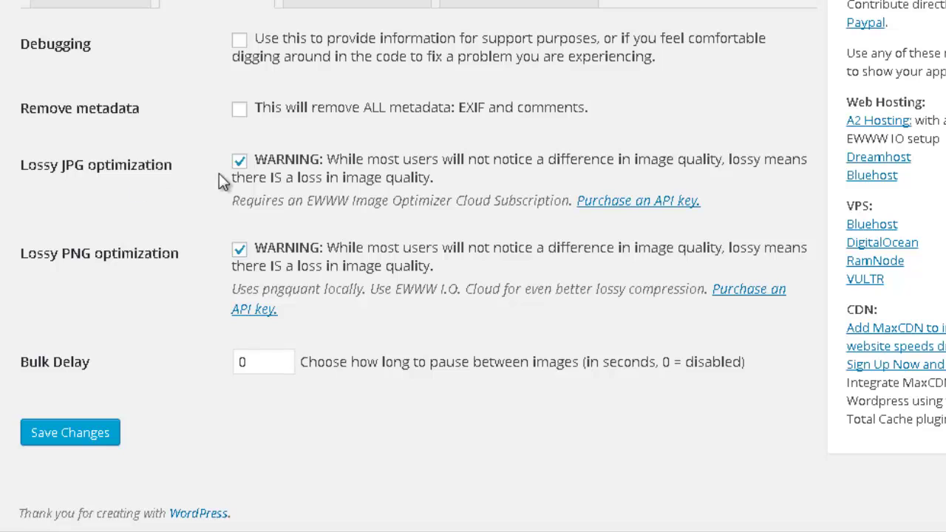
left_click(242, 161)
left_click(241, 162)
- Look over the Advanced Settings tab, with optipng and pngout both at Level 2
left_click(346, 3)
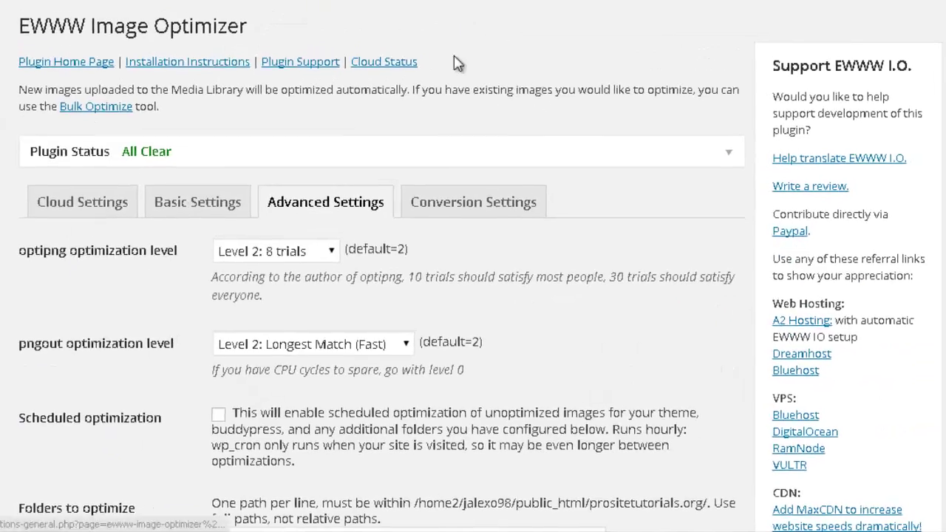
scroll(391, 227, "down", 3)
scroll(388, 222, "down", 3)
scroll(503, 155, "up", 7)
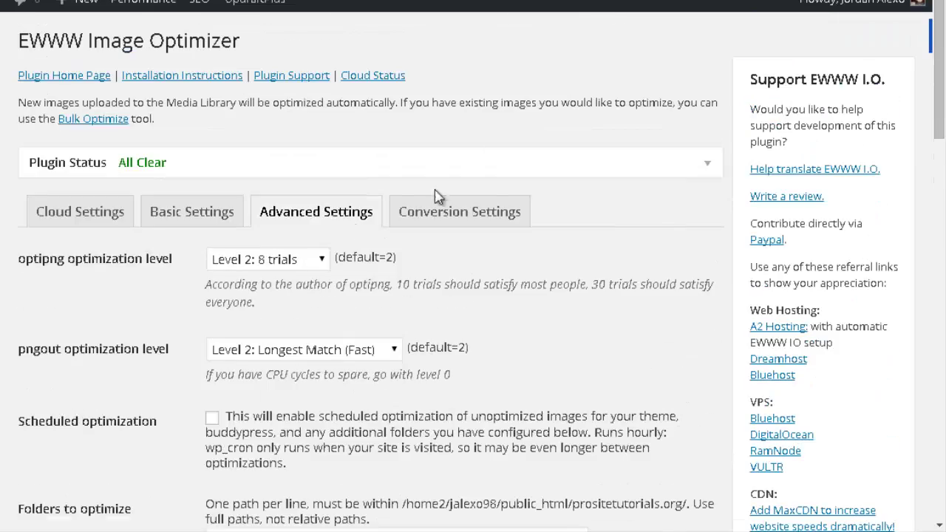
- Review the Conversion Settings tab, leaving every conversion option unchecked
left_click(512, 213)
scroll(488, 237, "down", 6)
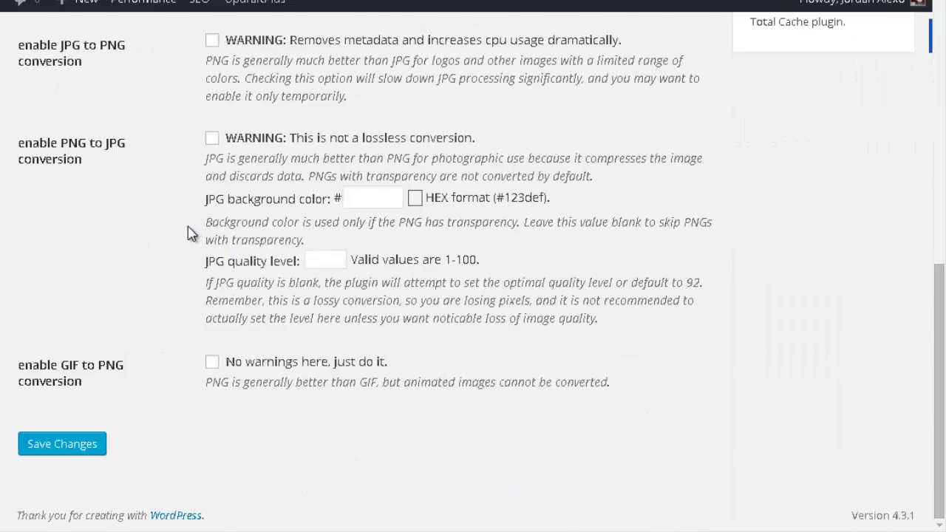
scroll(185, 230, "up", 4)
scroll(184, 229, "up", 2)
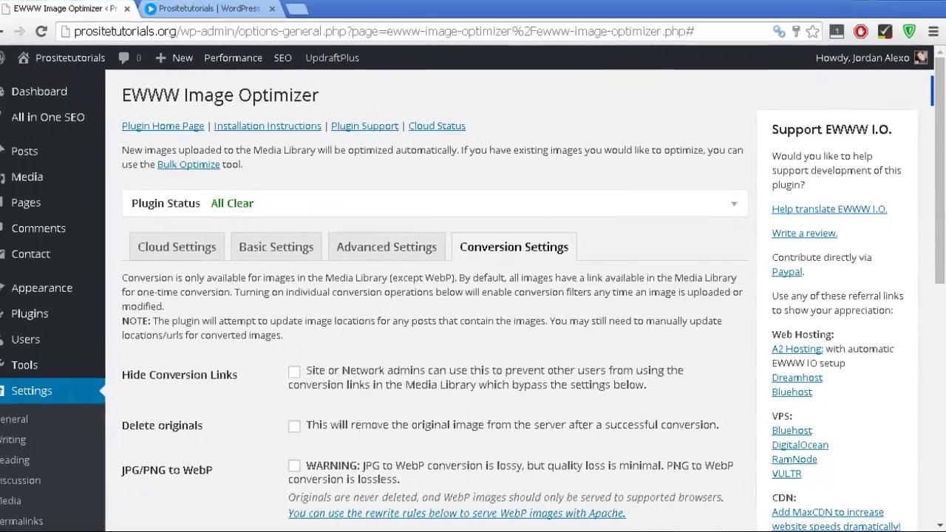
mouse_move(62, 182)
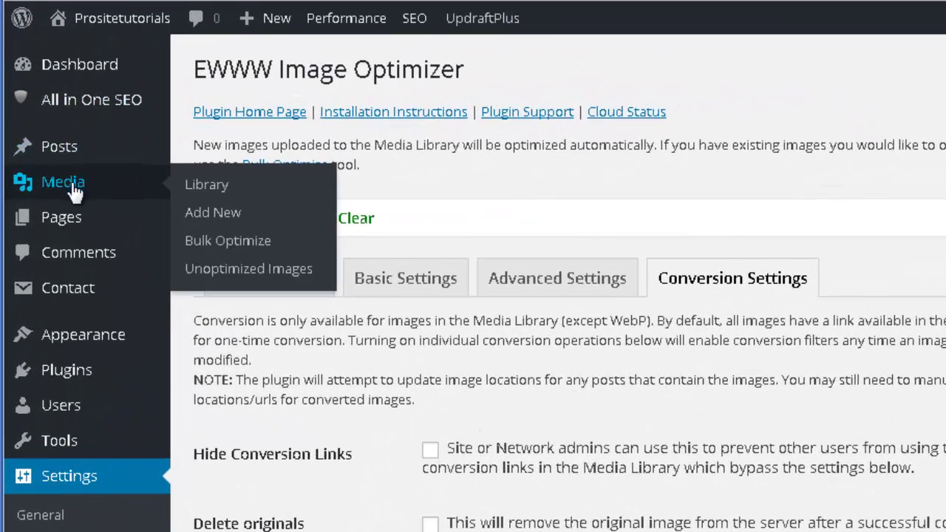
- Open Media > Bulk Optimize and locate the Optimize Media Library section for 54 images
left_click(250, 250)
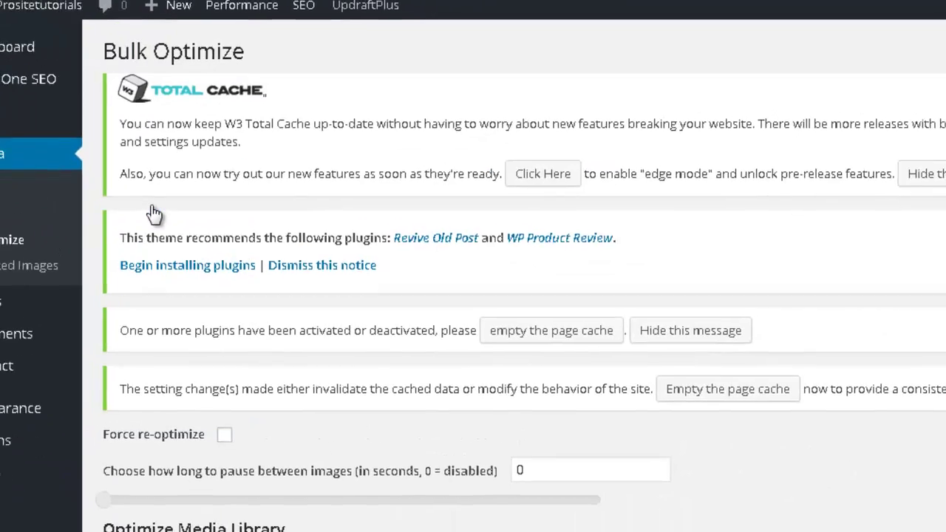
scroll(74, 171, "down", 1)
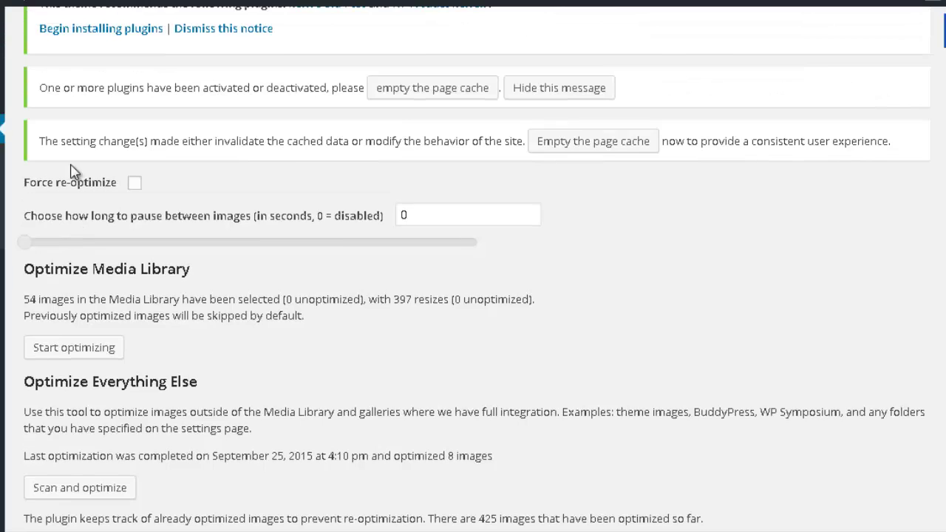
scroll(80, 122, "up", 1)
scroll(51, 262, "down", 1)
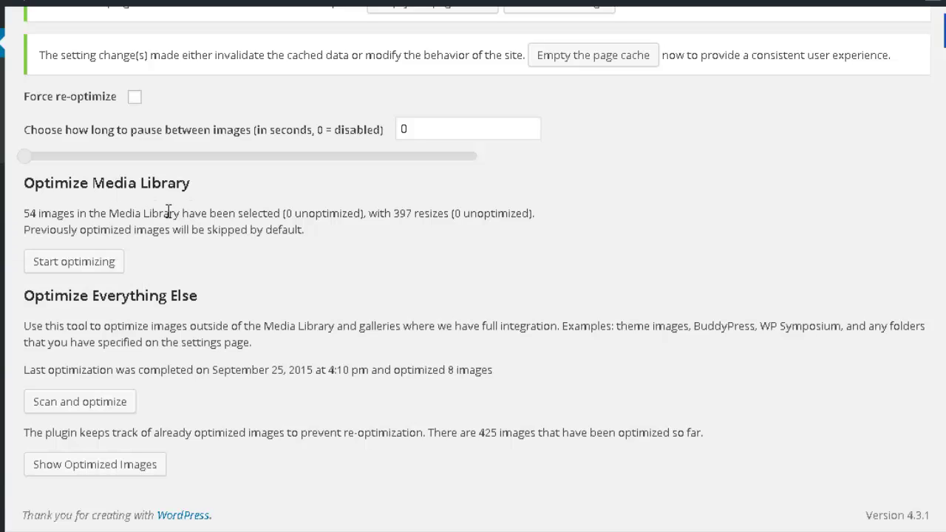
- Start optimizing the Media Library and let it run until 14 of 54 images are done
left_click(80, 271)
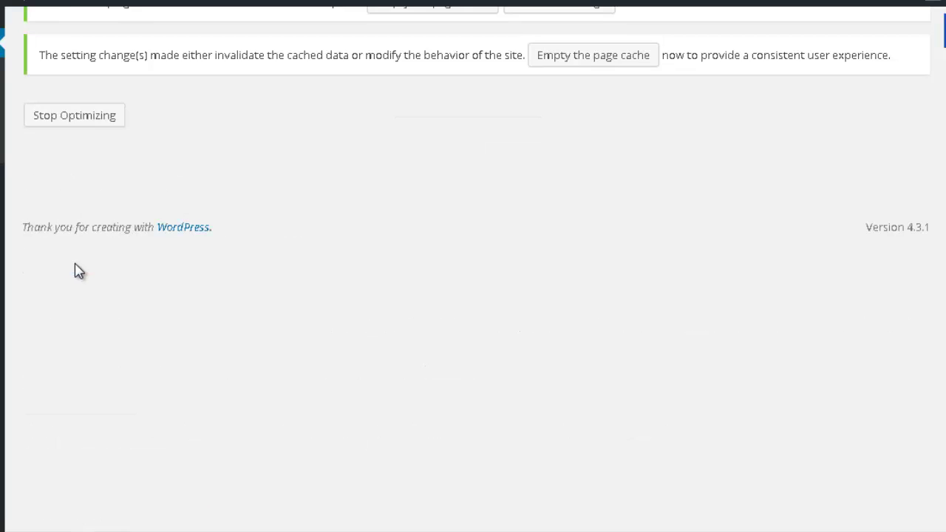